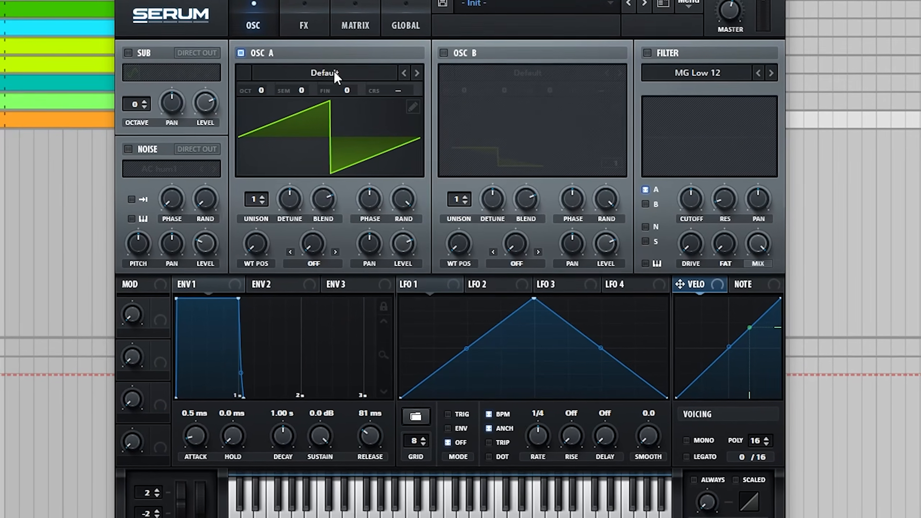
# Step: Load the SH OB-Xa Triangle wavetable into oscillator A and assign LFO 1 to its wavetable position
pyautogui.click(332, 78)
pyautogui.moveTo(399, 136)
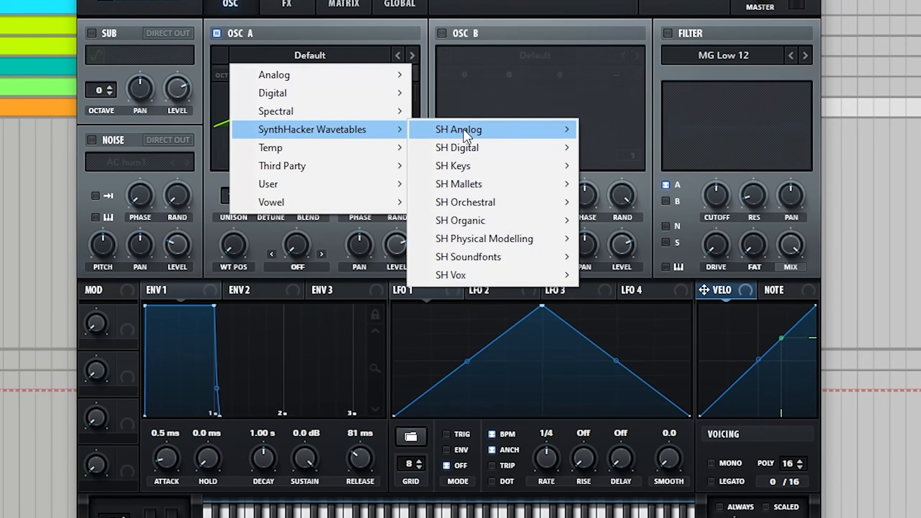
pyautogui.moveTo(467, 137)
pyautogui.click(670, 377)
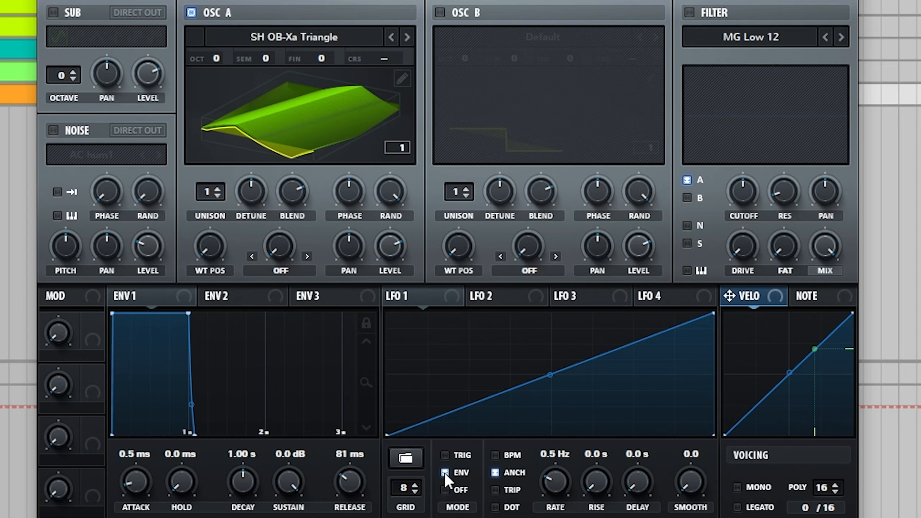
pyautogui.moveTo(390, 300); pyautogui.dragTo(214, 255)
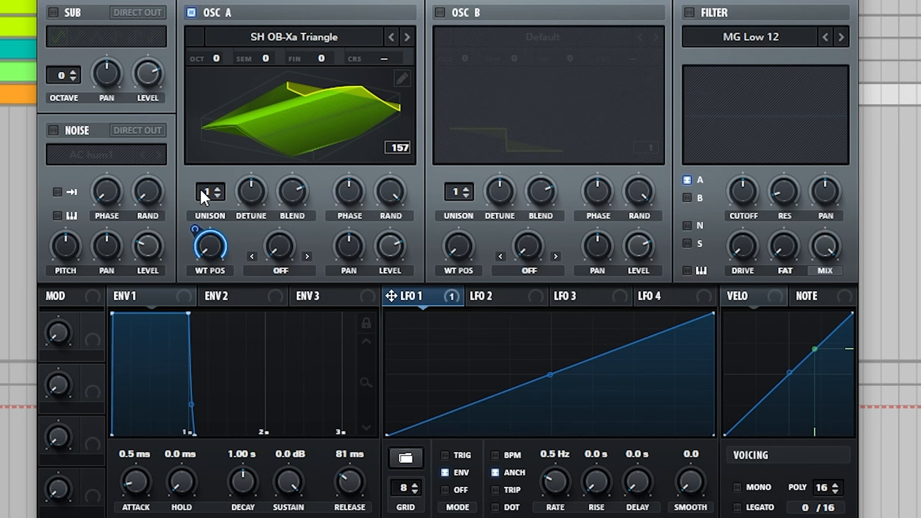
# Step: Set oscillator A's unison to 5 voices and reduce its detune
pyautogui.moveTo(203, 197); pyautogui.dragTo(215, 145)
pyautogui.moveTo(253, 191); pyautogui.dragTo(246, 232)
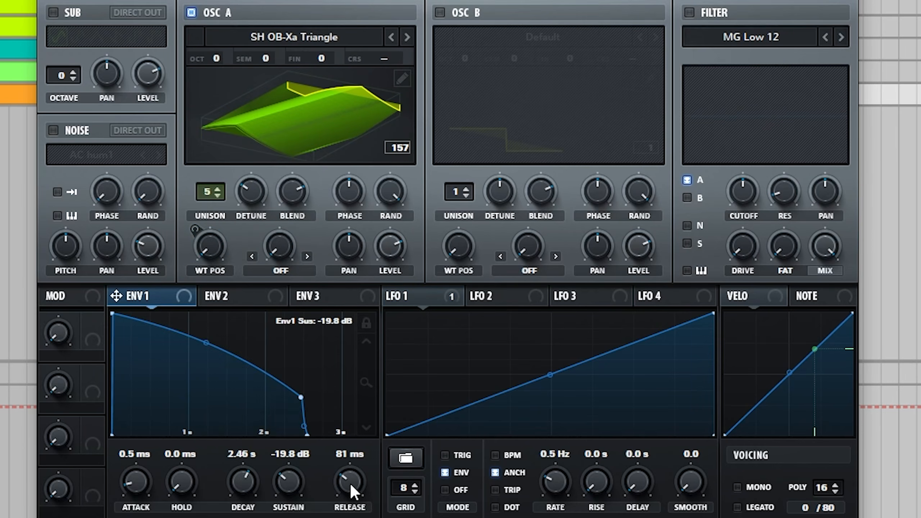
# Step: Shape Env 1 with a release of 729 ms and an attack of 37 ms
pyautogui.moveTo(349, 483); pyautogui.dragTo(358, 457)
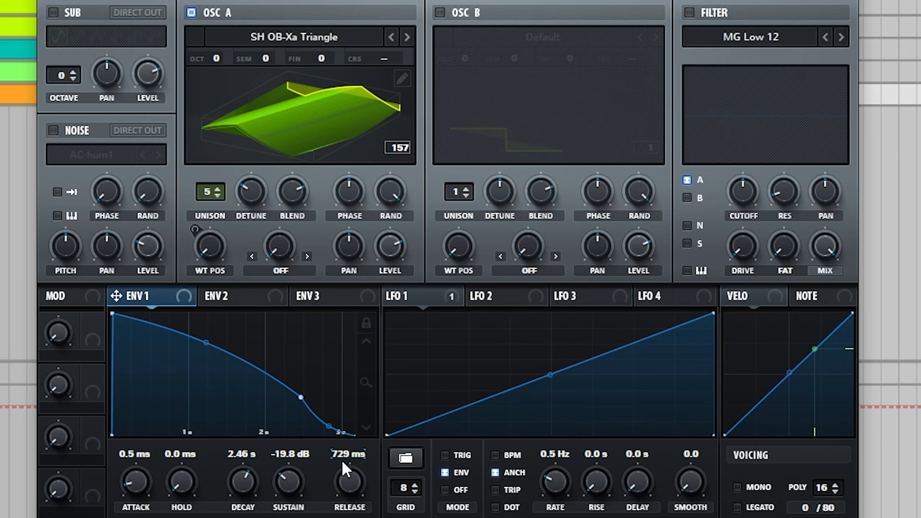
pyautogui.scroll(2, 142, 486)
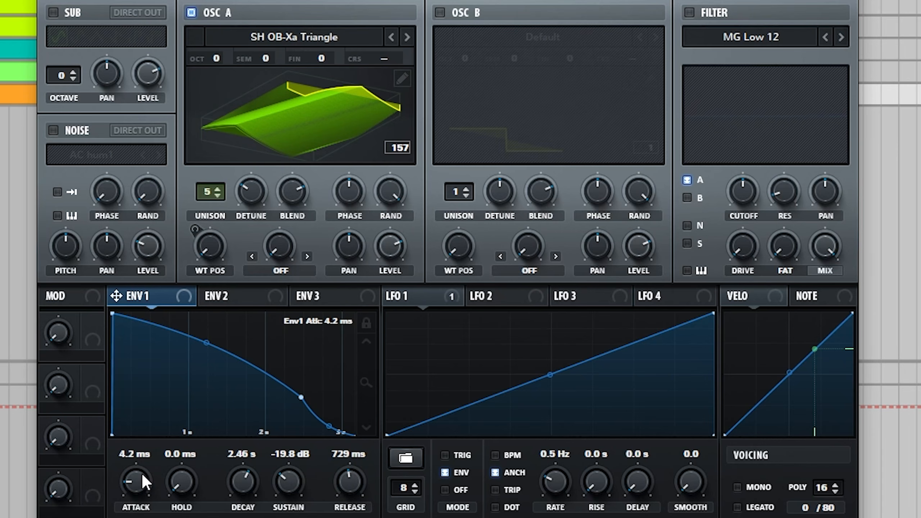
pyautogui.moveTo(142, 476); pyautogui.dragTo(145, 456)
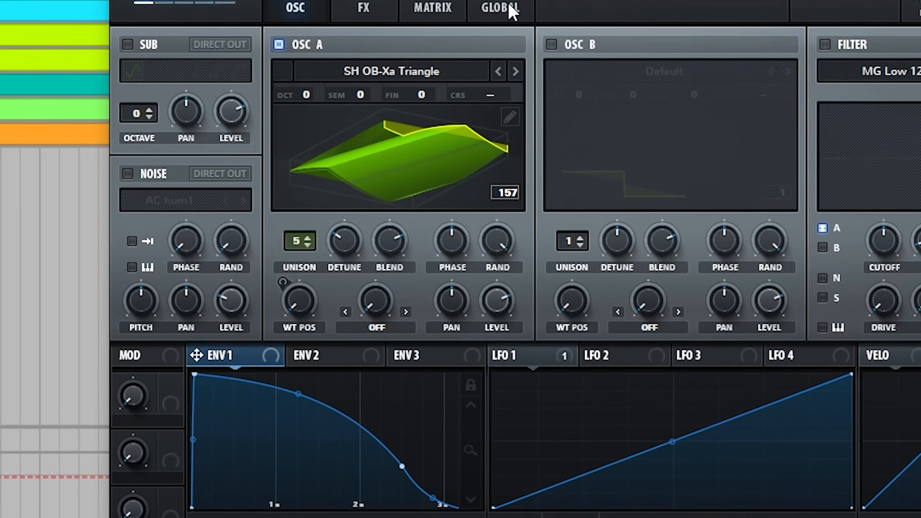
# Step: Route Chaos1 to master tuning in the modulation matrix with a very small amount and a strongly reduced output
pyautogui.click(510, 7)
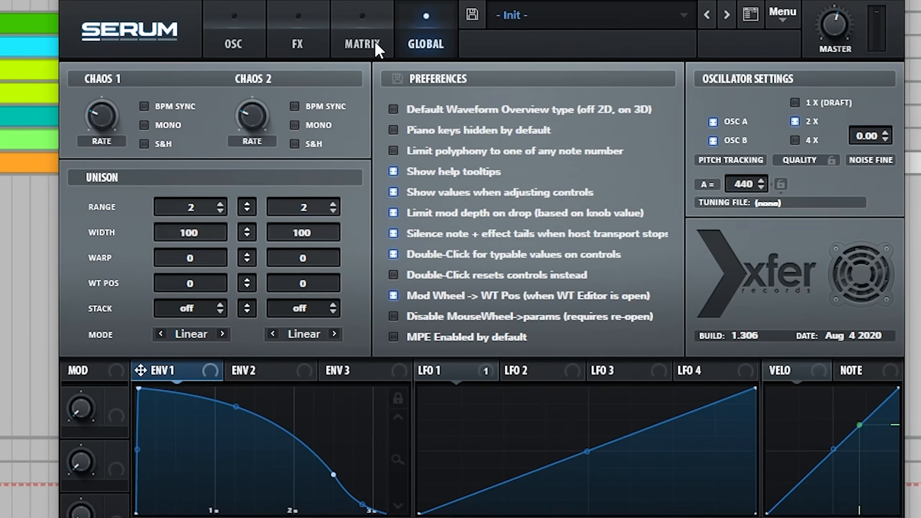
pyautogui.click(455, 48)
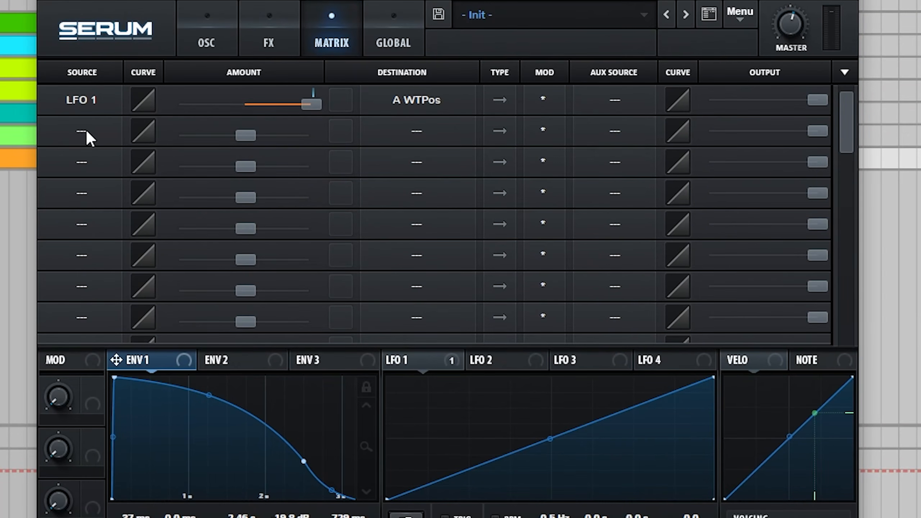
pyautogui.click(87, 133)
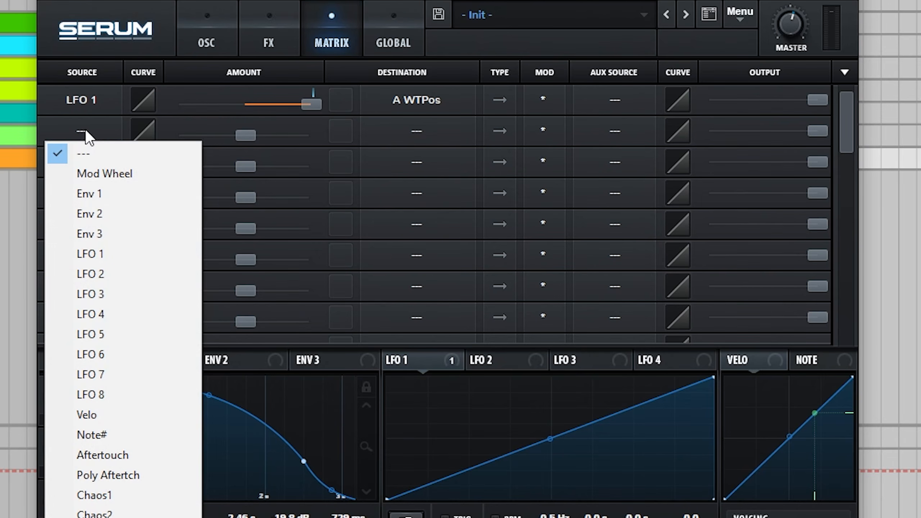
pyautogui.click(124, 496)
pyautogui.click(410, 135)
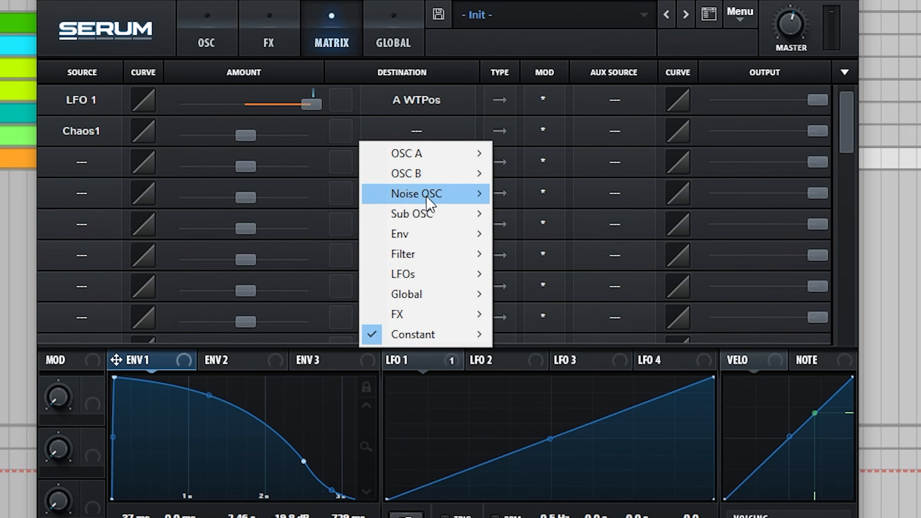
pyautogui.moveTo(450, 301)
pyautogui.click(530, 295)
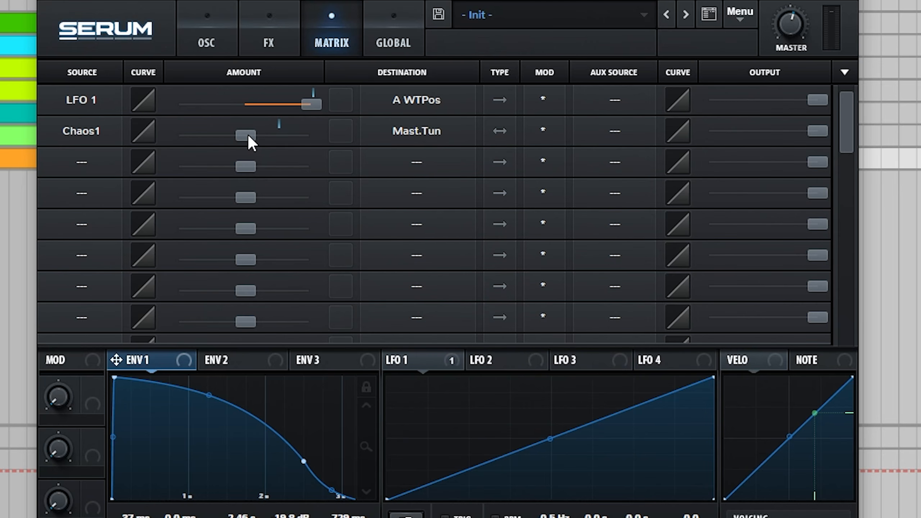
pyautogui.moveTo(248, 136); pyautogui.dragTo(251, 137)
pyautogui.moveTo(820, 133); pyautogui.dragTo(641, 135)
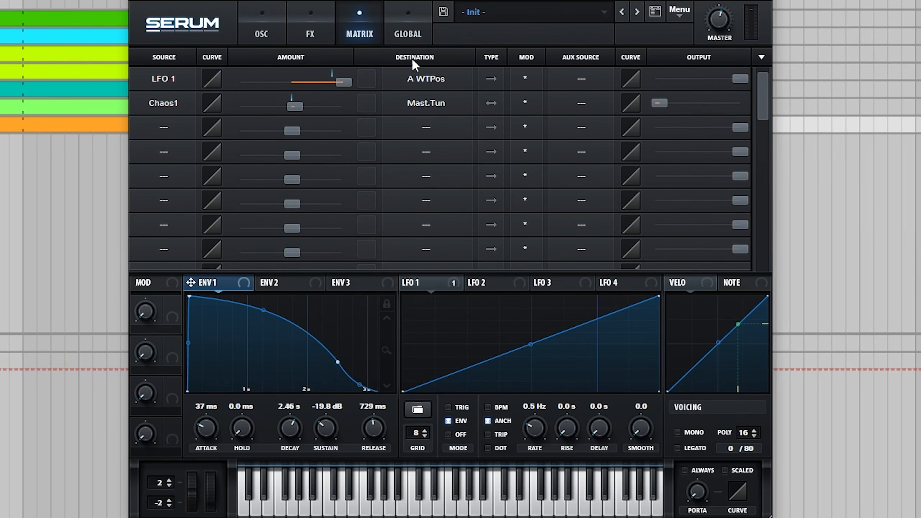
# Step: Enable the MG Low 12 filter for oscillator A, raise its cutoff slightly and turn up the master volume
pyautogui.click(270, 33)
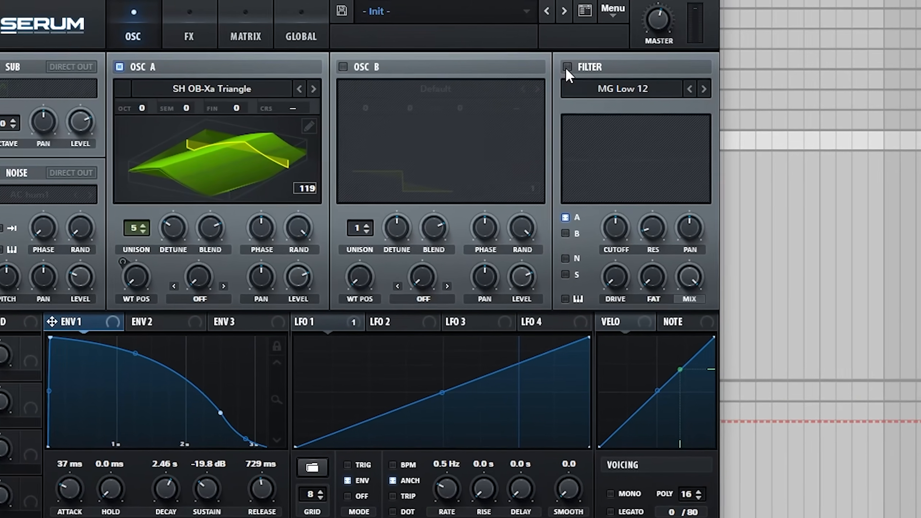
pyautogui.click(567, 68)
pyautogui.moveTo(611, 231)
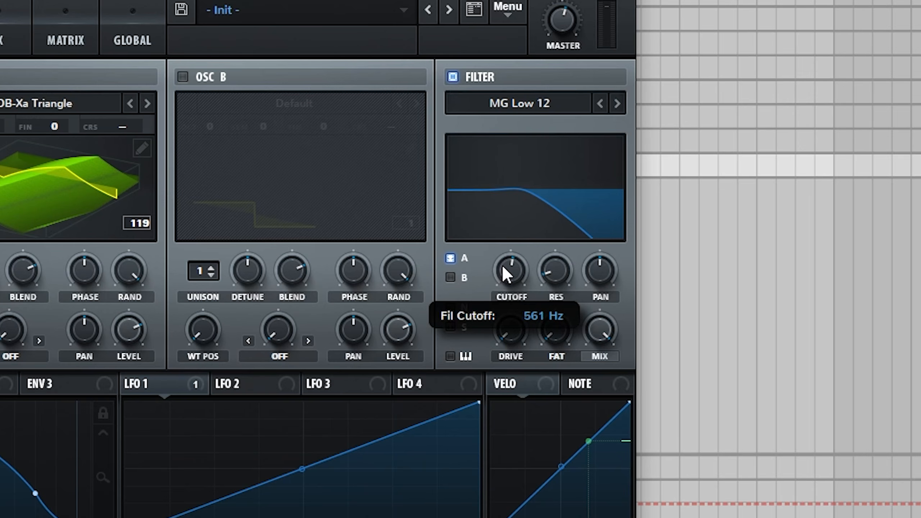
pyautogui.moveTo(503, 268); pyautogui.dragTo(488, 241)
pyautogui.moveTo(559, 10)
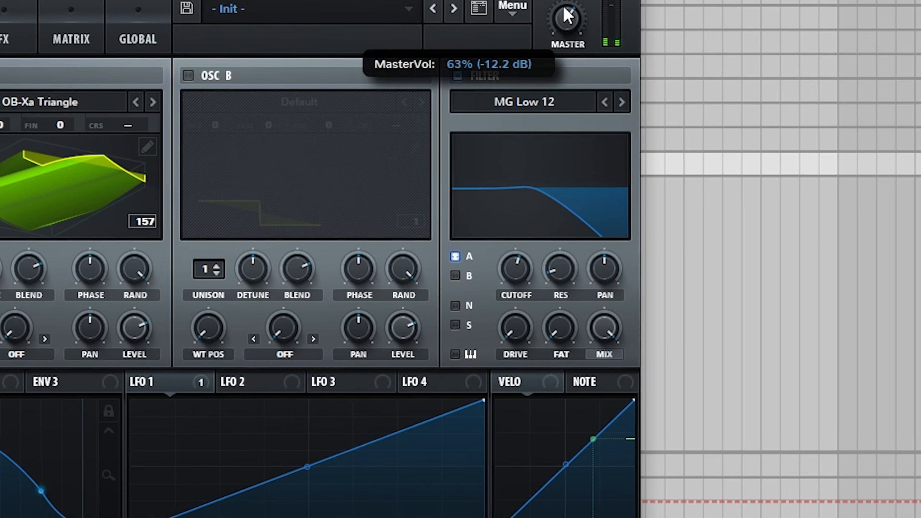
pyautogui.moveTo(564, 8); pyautogui.dragTo(564, 0)
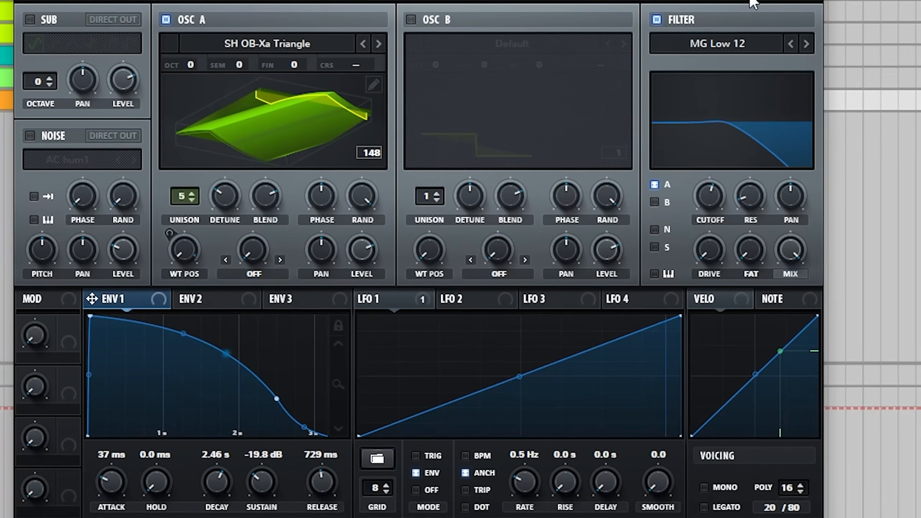
# Step: Assign Env 2 to the filter cutoff with a small modulation depth
pyautogui.click(189, 300)
pyautogui.moveTo(709, 205); pyautogui.dragTo(697, 185)
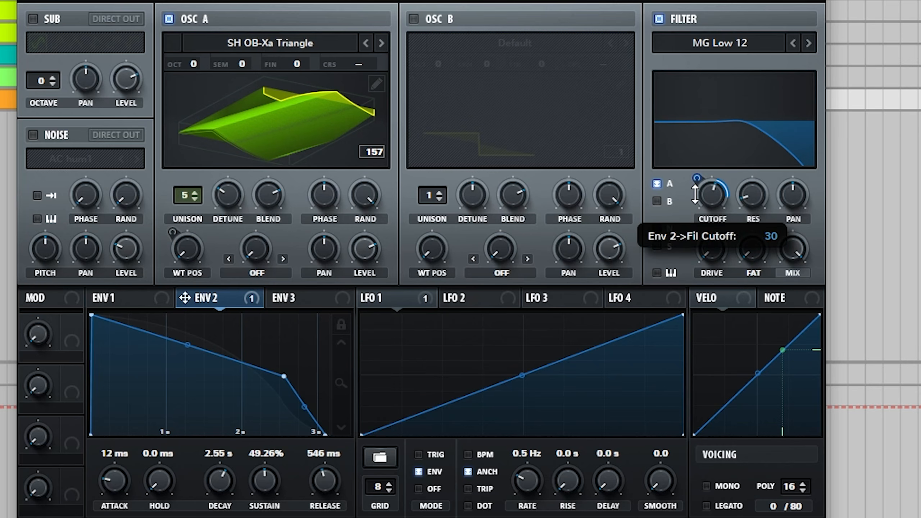
pyautogui.moveTo(697, 179); pyautogui.dragTo(699, 191)
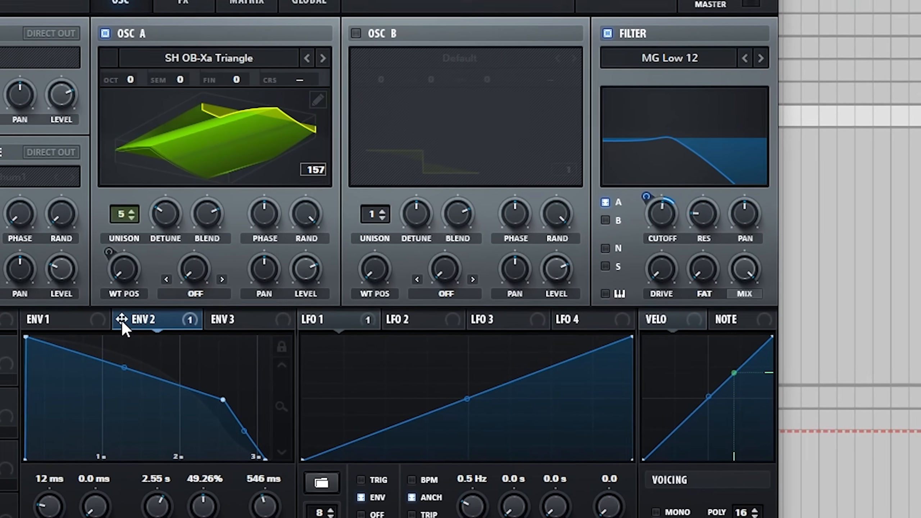
# Step: Assign Env 2 to the filter mix and adjust the modulation depth
pyautogui.moveTo(121, 319); pyautogui.dragTo(734, 255)
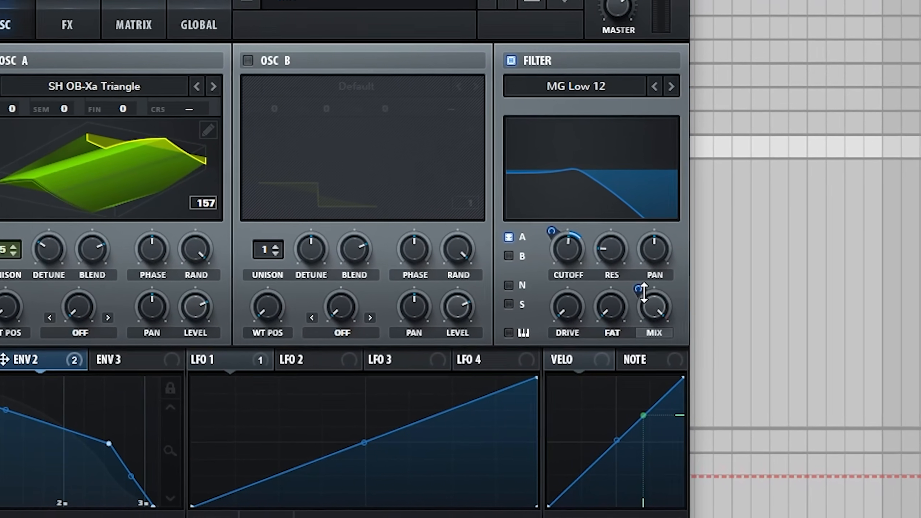
pyautogui.moveTo(644, 292); pyautogui.dragTo(641, 293)
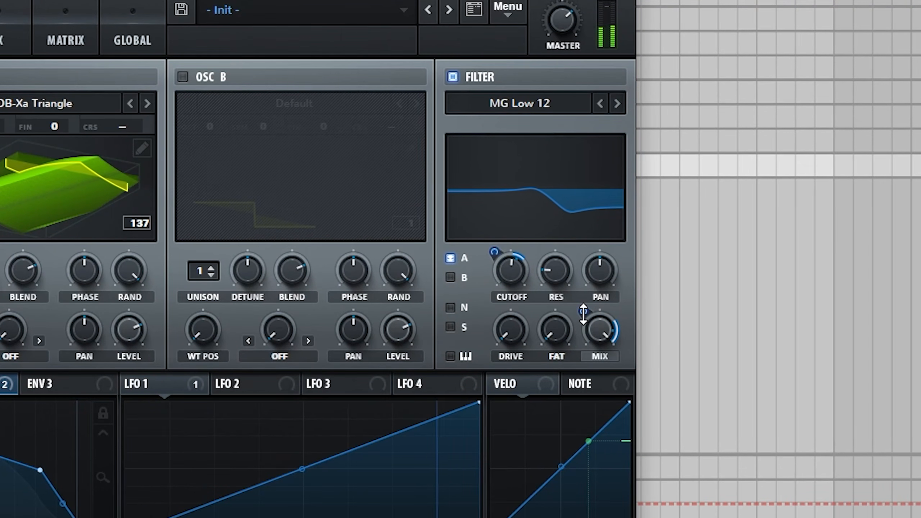
pyautogui.moveTo(583, 314)
pyautogui.mouseDown()
pyautogui.moveTo(580, 346)
pyautogui.moveTo(581, 312)
pyautogui.mouseUp()
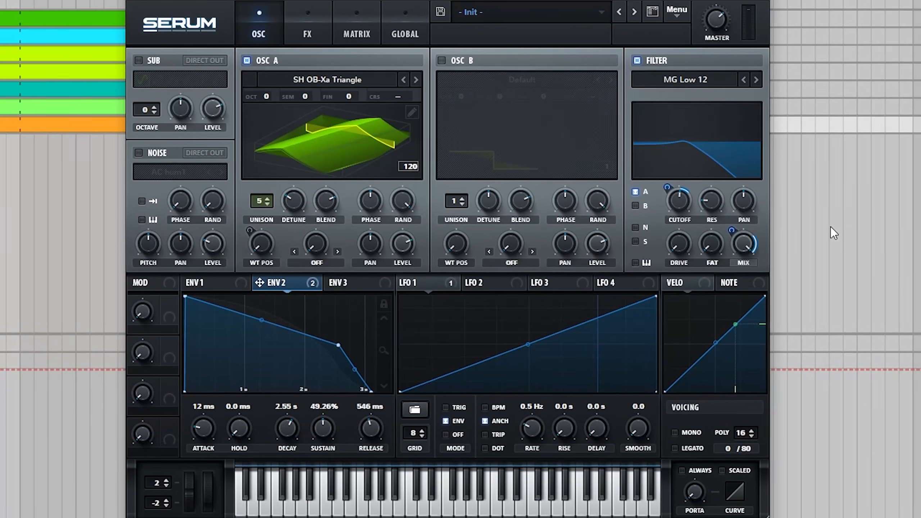
# Step: Add the EQ effect, switch its low band to a high-pass shape and set that band's Q to 43%
pyautogui.click(302, 23)
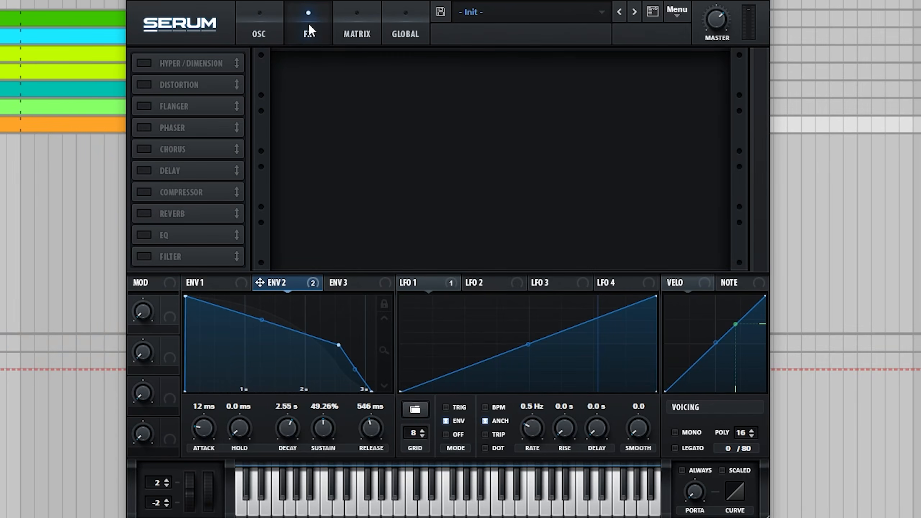
pyautogui.click(145, 235)
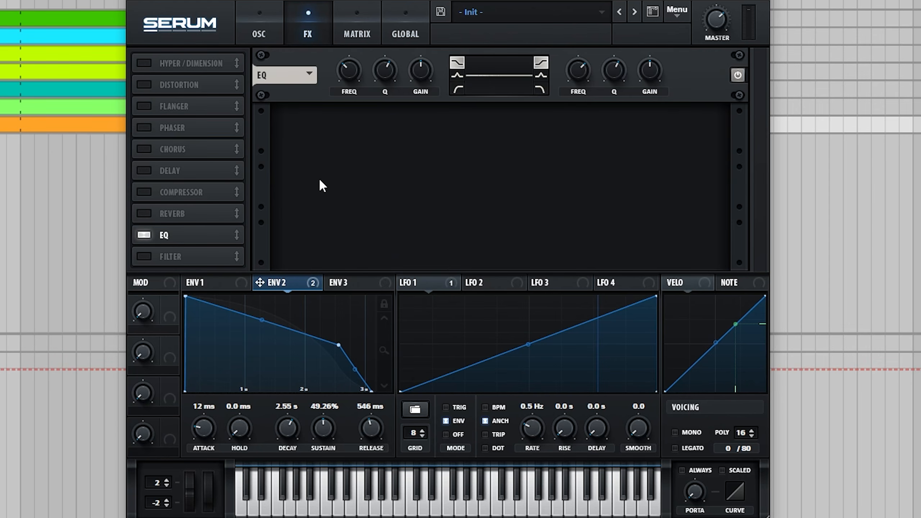
pyautogui.click(457, 90)
pyautogui.moveTo(382, 74); pyautogui.dragTo(369, 123)
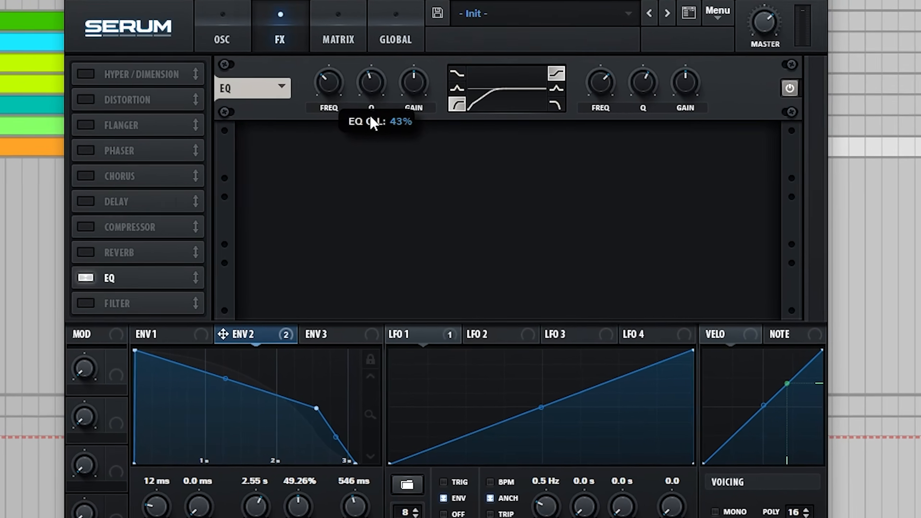
# Step: Sweep the EQ's low-band frequency and raise it to about 329 Hz to cut the low end
pyautogui.moveTo(336, 88); pyautogui.dragTo(337, 132)
pyautogui.moveTo(298, 175); pyautogui.dragTo(295, 137)
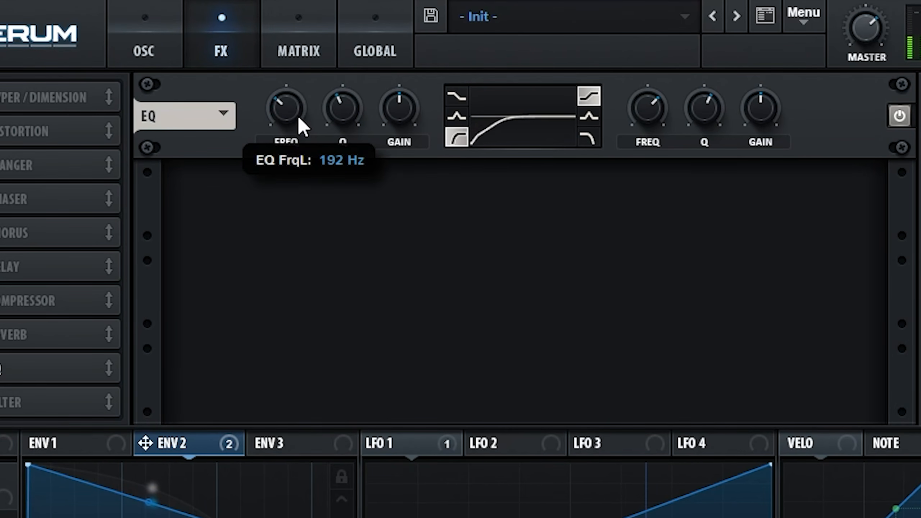
pyautogui.moveTo(299, 91)
pyautogui.mouseDown()
pyautogui.moveTo(300, 74)
pyautogui.moveTo(294, 98)
pyautogui.mouseUp()
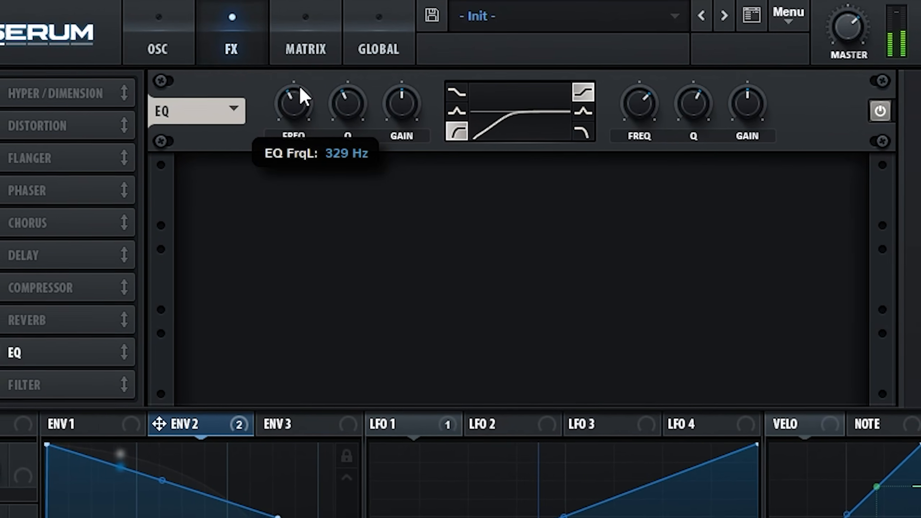
pyautogui.moveTo(301, 91); pyautogui.dragTo(351, 54)
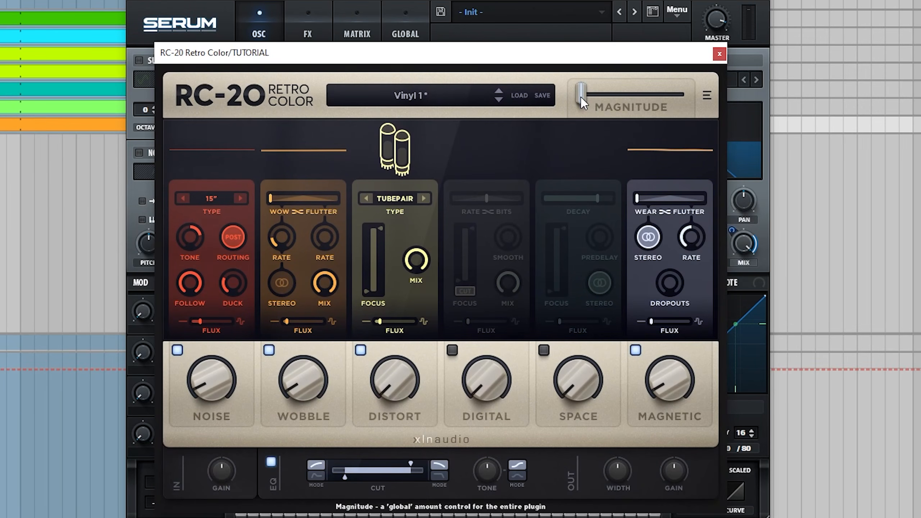
# Step: In RC-20 Retro Color, set the Magnitude to 100% and raise the Wobble amount slightly
pyautogui.moveTo(581, 96); pyautogui.dragTo(685, 99)
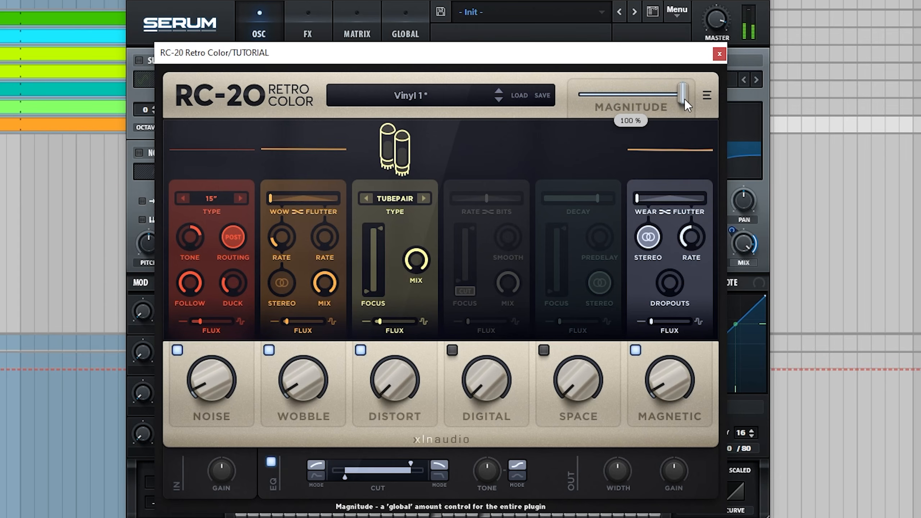
pyautogui.moveTo(303, 390)
pyautogui.mouseDown()
pyautogui.moveTo(321, 332)
pyautogui.moveTo(312, 386)
pyautogui.mouseUp()
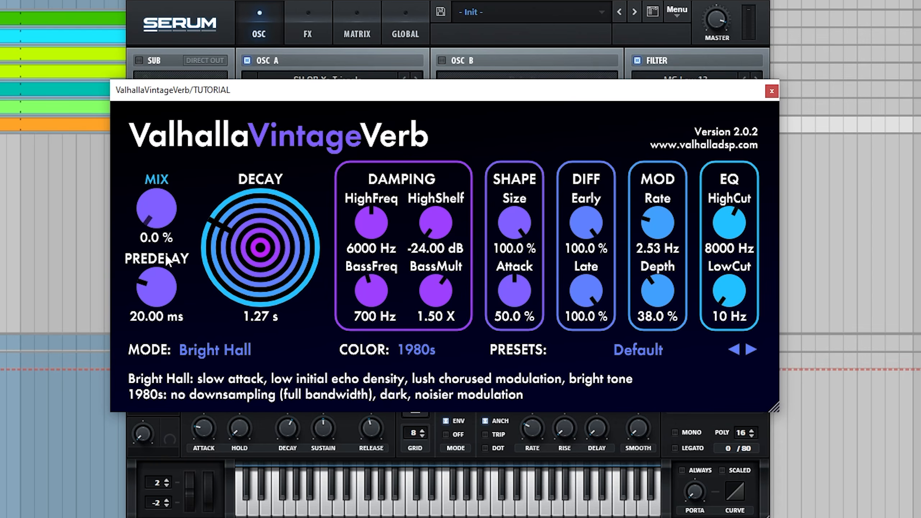
# Step: Raise the ValhallaVintageVerb mix and increase the dry/wet of the Compressor sidechained to KICK
pyautogui.moveTo(165, 254); pyautogui.dragTo(173, 210)
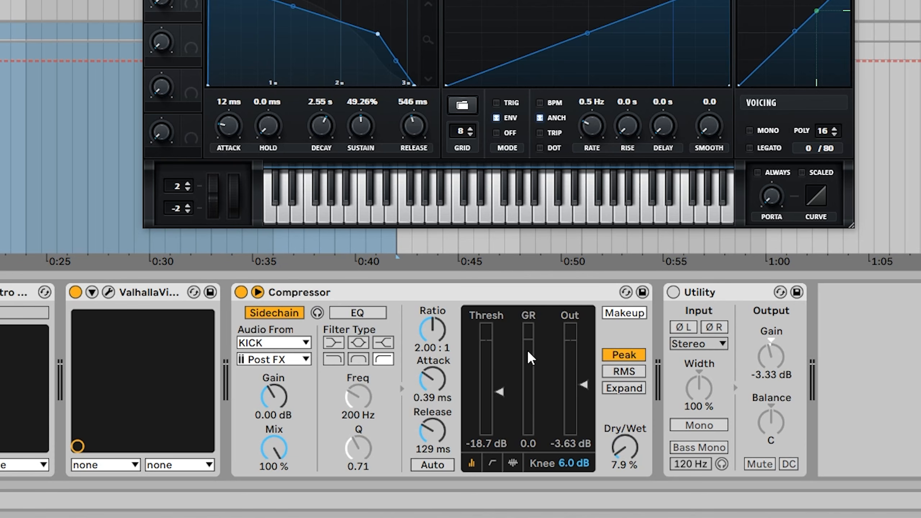
pyautogui.moveTo(624, 449); pyautogui.dragTo(622, 379)
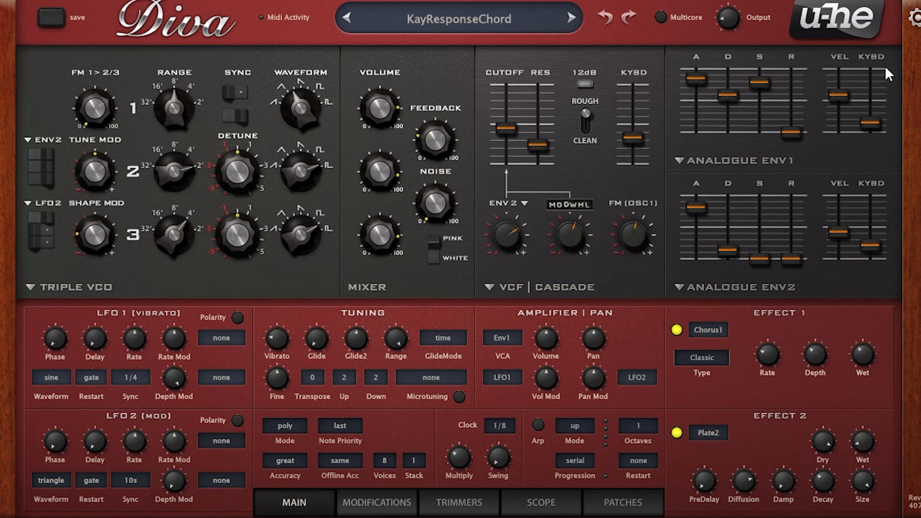
# Step: In Diva's KayResponseChord patch, raise the output level and increase the Env 2 modulation of the filter cutoff
pyautogui.moveTo(731, 24); pyautogui.dragTo(731, 17)
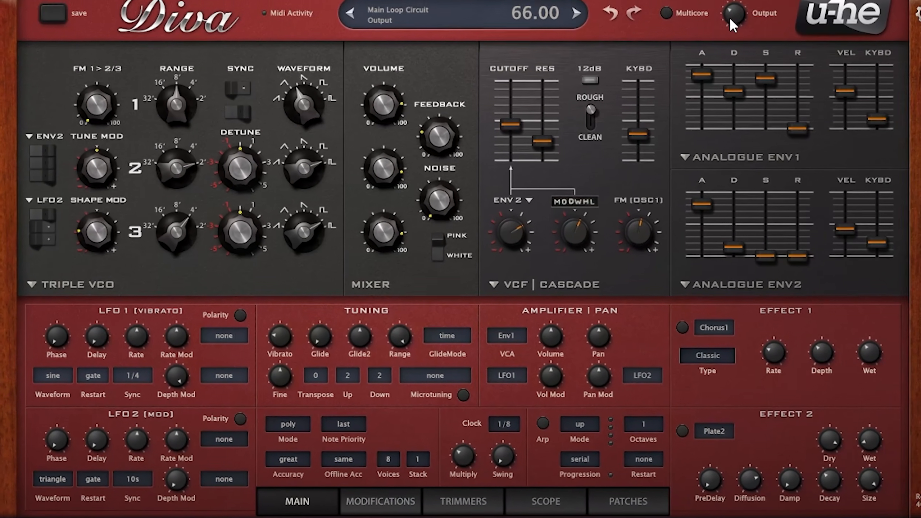
pyautogui.moveTo(730, 17); pyautogui.dragTo(726, 13)
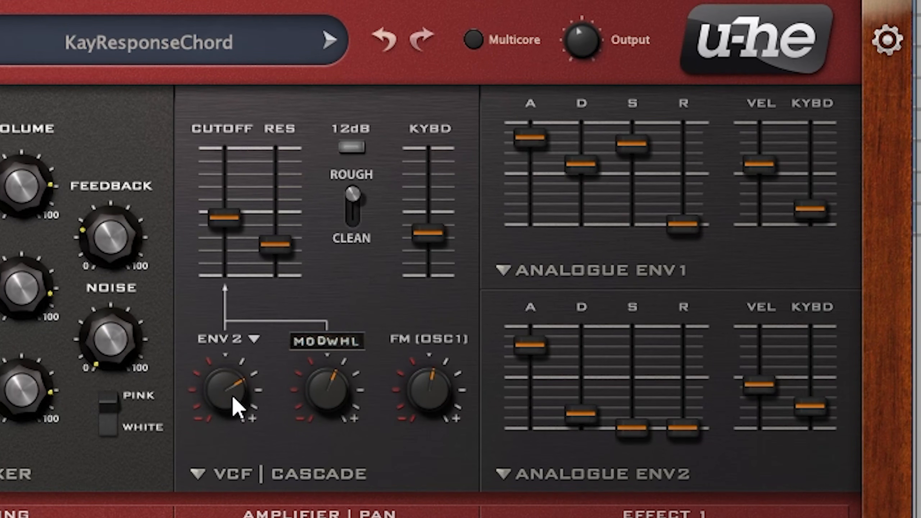
pyautogui.moveTo(230, 399)
pyautogui.moveTo(228, 395); pyautogui.dragTo(240, 379)
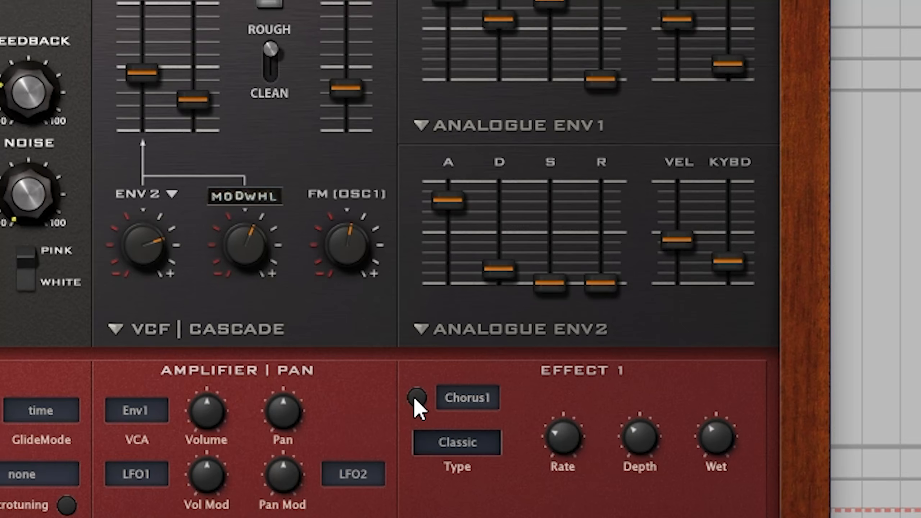
# Step: Turn on Diva's Chorus1 effect and adjust its Wet amount, and enable the Plate2 effect and raise its Wet amount
pyautogui.click(417, 398)
pyautogui.moveTo(705, 442); pyautogui.dragTo(719, 500)
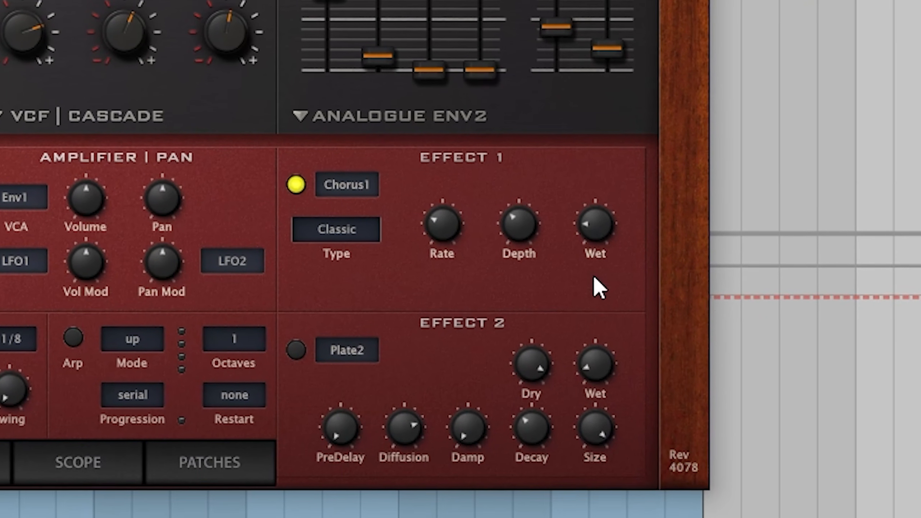
pyautogui.moveTo(594, 277); pyautogui.dragTo(595, 301)
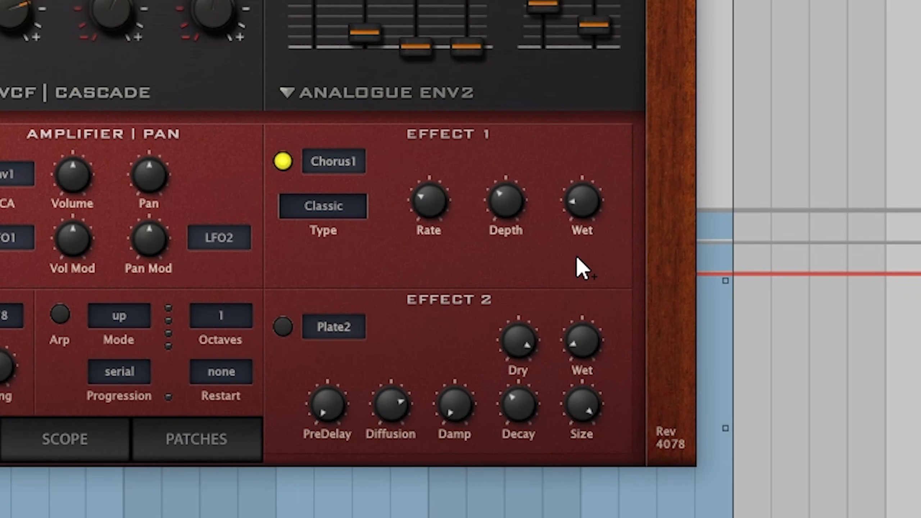
pyautogui.moveTo(591, 280); pyautogui.dragTo(586, 247)
pyautogui.moveTo(569, 191); pyautogui.dragTo(580, 107)
pyautogui.moveTo(585, 62); pyautogui.dragTo(584, 46)
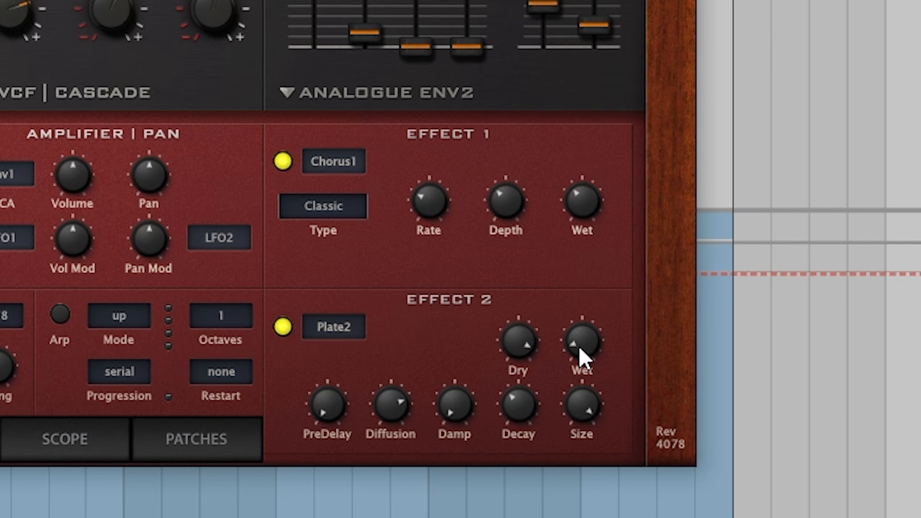
pyautogui.moveTo(579, 355); pyautogui.dragTo(587, 274)
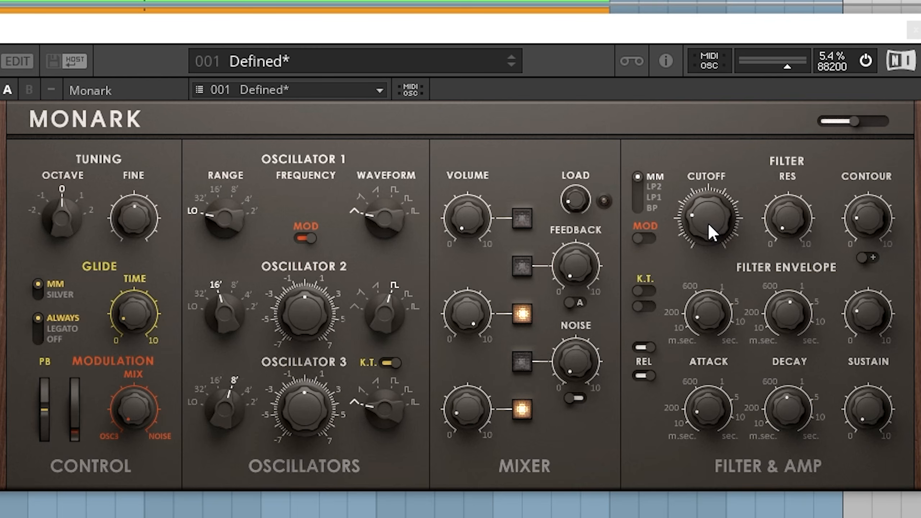
# Step: Adjust Monark's filter cutoff and play the bass through its Vulf Compressor and Pro-Q 3 chain
pyautogui.moveTo(706, 223)
pyautogui.mouseDown()
pyautogui.moveTo(724, 144)
pyautogui.moveTo(701, 229)
pyautogui.mouseUp()
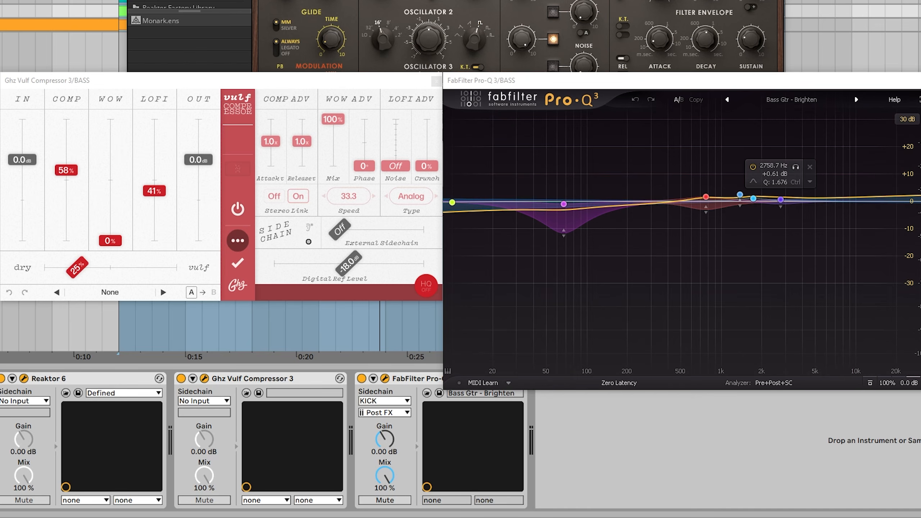
pyautogui.press('space')
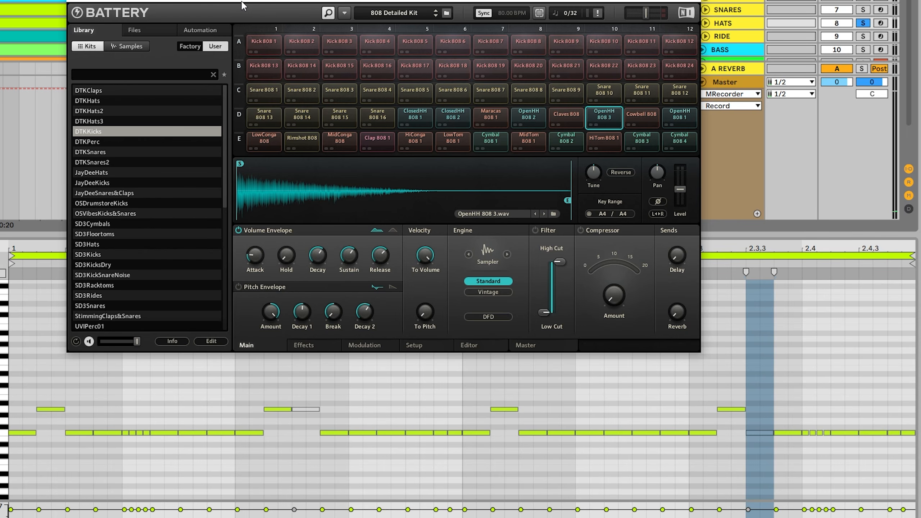
# Step: Play the hats while setting Vulf Compressor's Wow to 15% and adjusting Echobode's wet mix to 31% and the DS-10 Sustain
pyautogui.press('space')
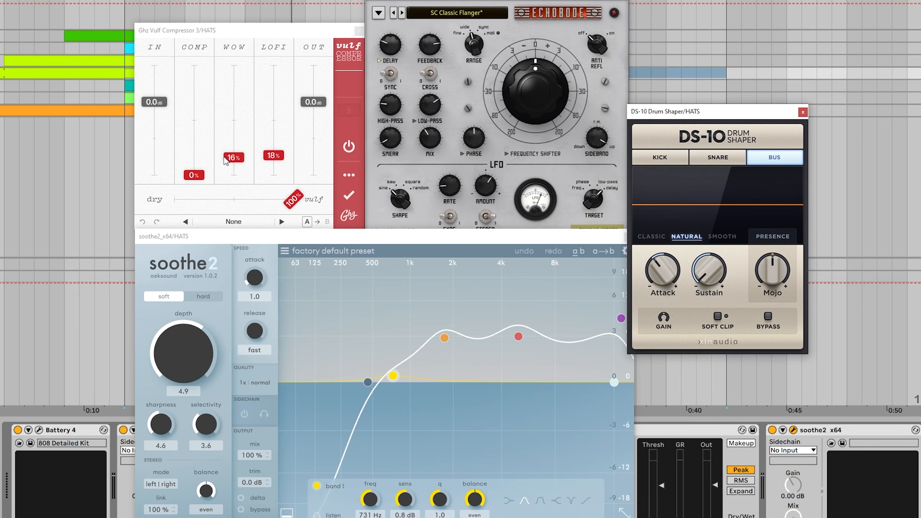
pyautogui.moveTo(225, 160)
pyautogui.mouseDown()
pyautogui.moveTo(241, 79)
pyautogui.moveTo(236, 159)
pyautogui.mouseUp()
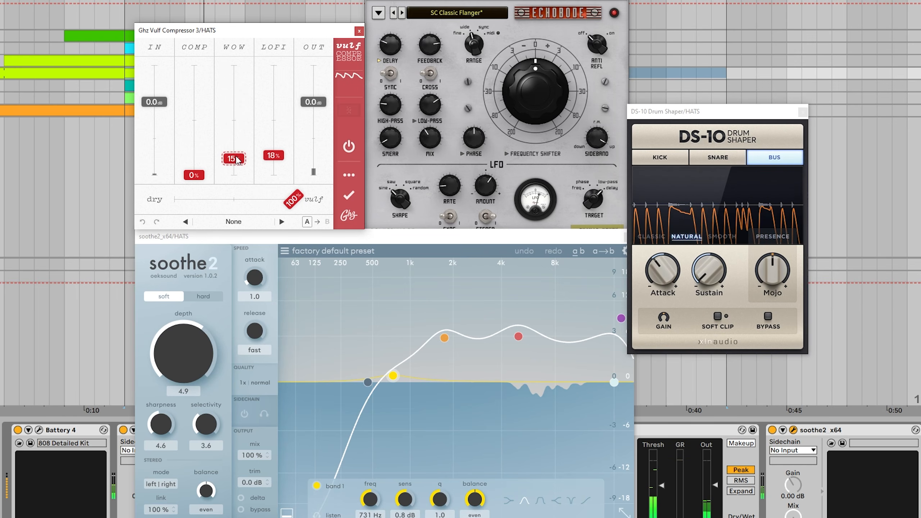
pyautogui.moveTo(430, 138)
pyautogui.mouseDown()
pyautogui.moveTo(426, 75)
pyautogui.moveTo(429, 148)
pyautogui.mouseUp()
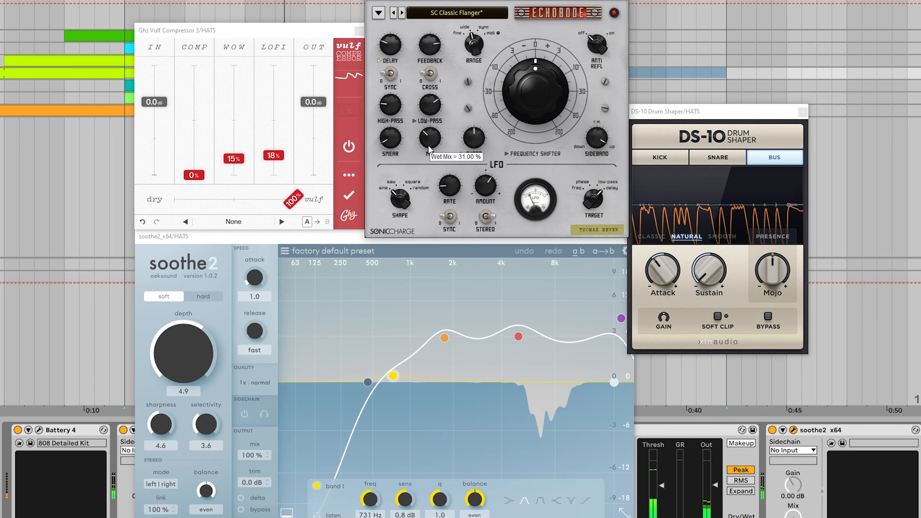
pyautogui.moveTo(709, 270); pyautogui.dragTo(713, 219)
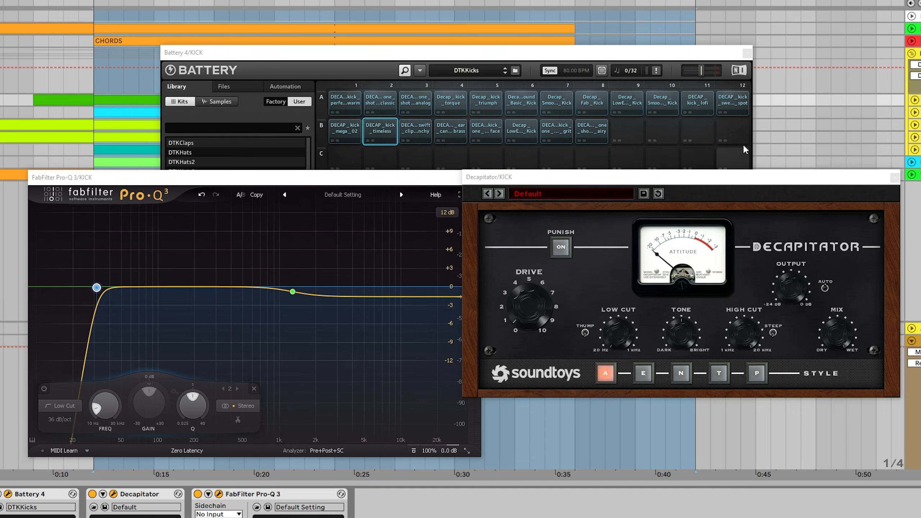
# Step: Play the kick while adjusting Decapitator's Drive, and adjust the ValhallaPlate mix on the snares
pyautogui.press('space')
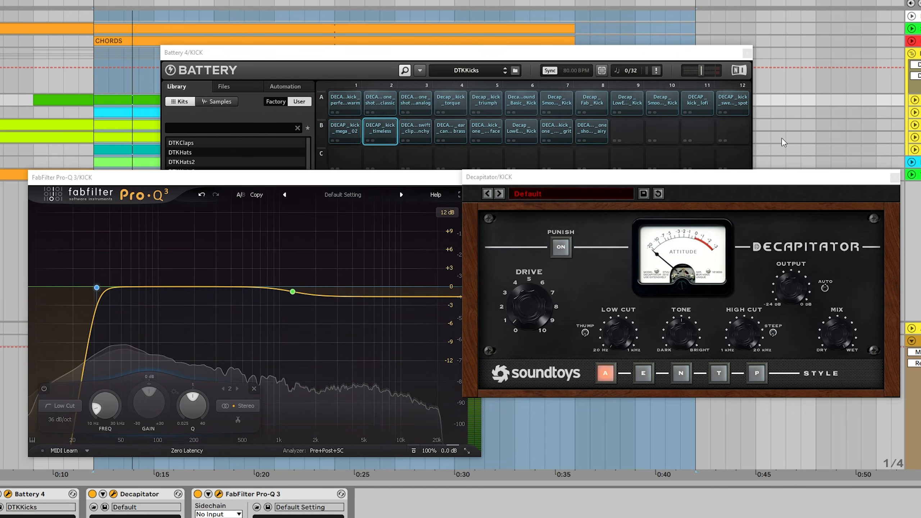
pyautogui.moveTo(530, 312); pyautogui.dragTo(536, 349)
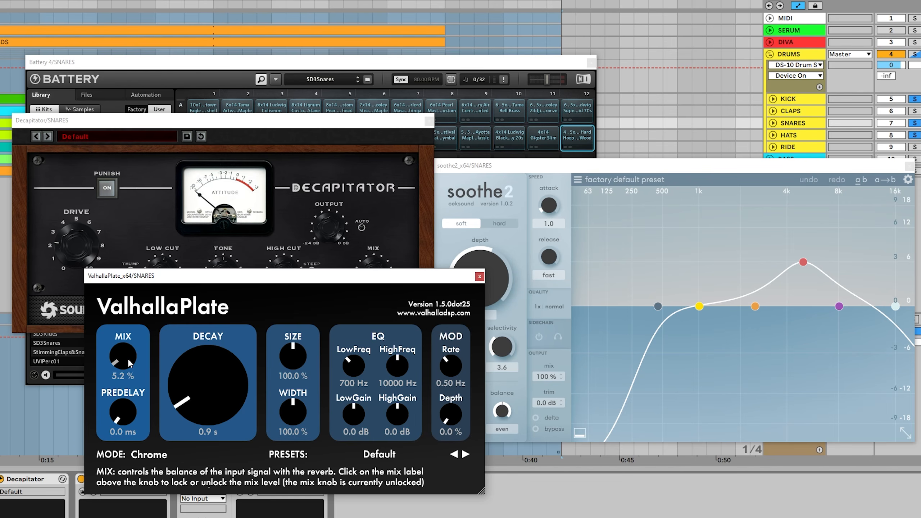
pyautogui.moveTo(132, 362)
pyautogui.mouseDown()
pyautogui.moveTo(133, 313)
pyautogui.moveTo(123, 363)
pyautogui.mouseUp()
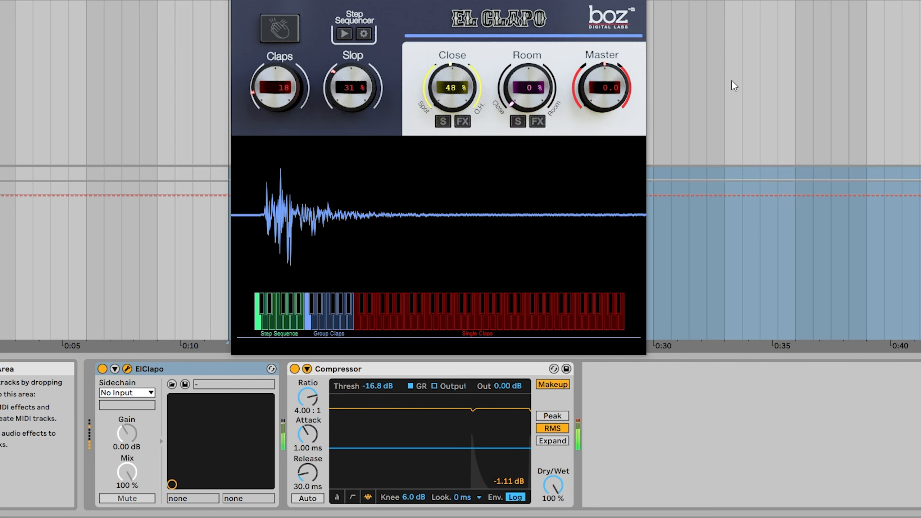
# Step: Sweep the claps Compressor's dry/wet down to 7.9% and back up, and play the ride track
pyautogui.moveTo(553, 485); pyautogui.dragTo(553, 514)
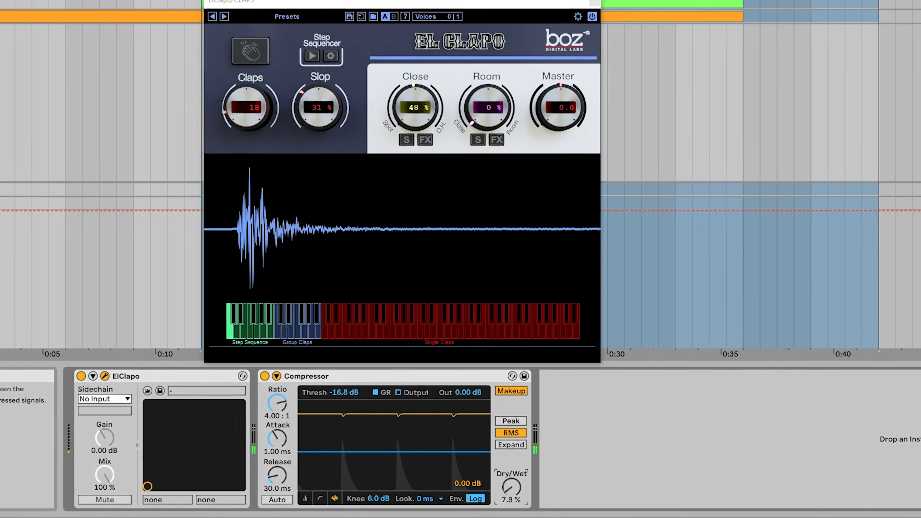
pyautogui.moveTo(512, 487); pyautogui.dragTo(518, 473)
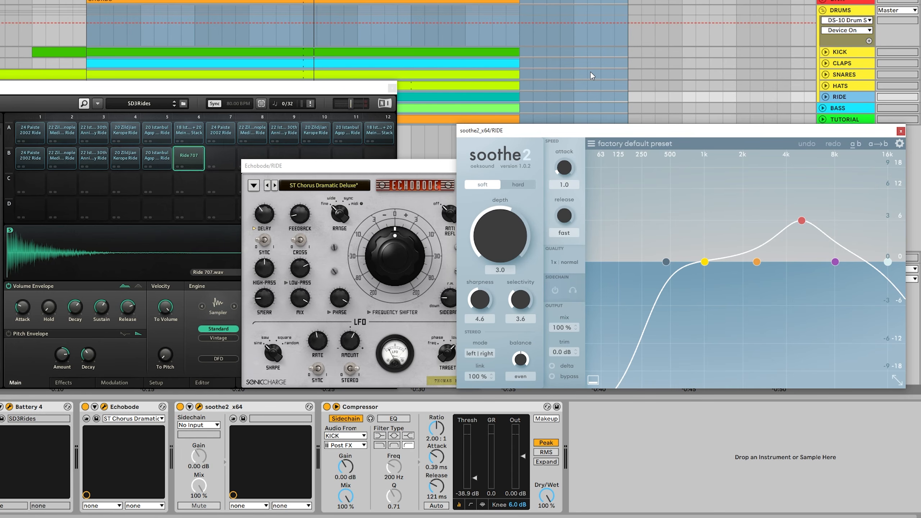
pyautogui.press('space')
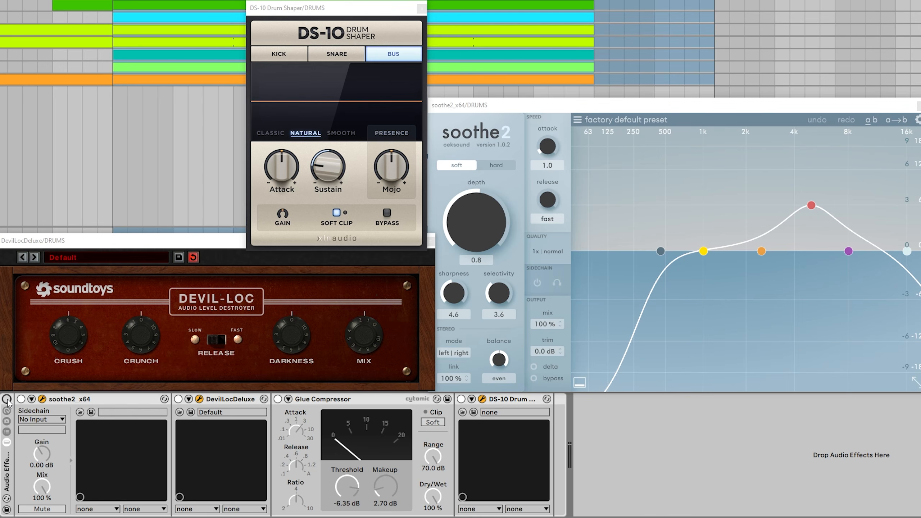
# Step: Play the drum group with its effect rack enabled and sweep the Devil-Loc Mix up and back down
pyautogui.press('space')
pyautogui.click(6, 399)
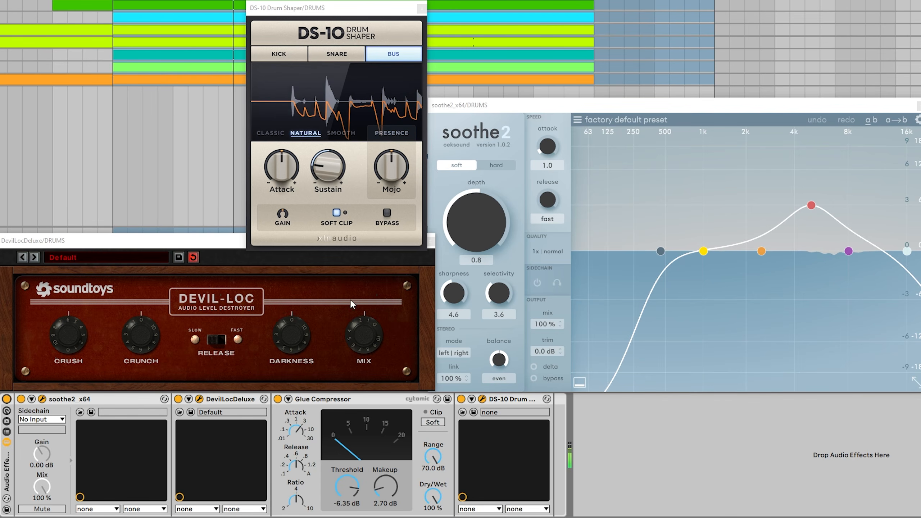
pyautogui.moveTo(365, 340); pyautogui.dragTo(368, 302)
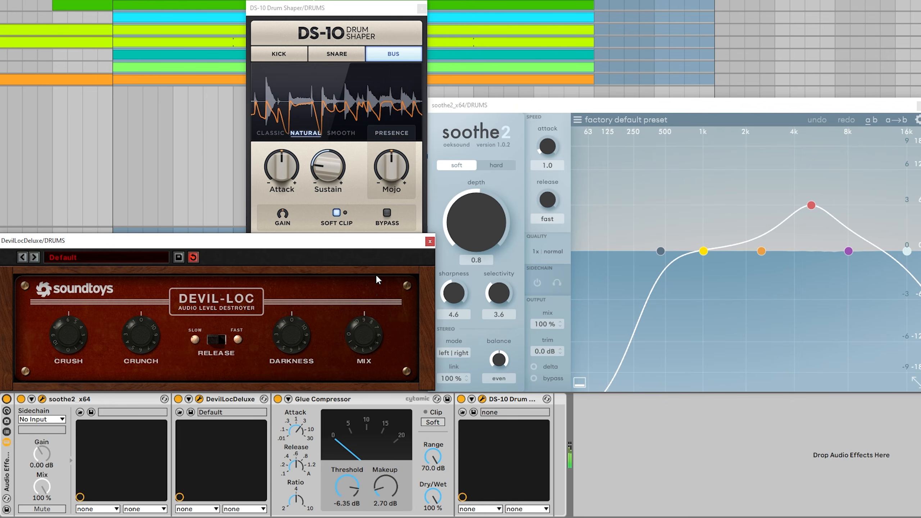
pyautogui.moveTo(372, 287); pyautogui.dragTo(361, 325)
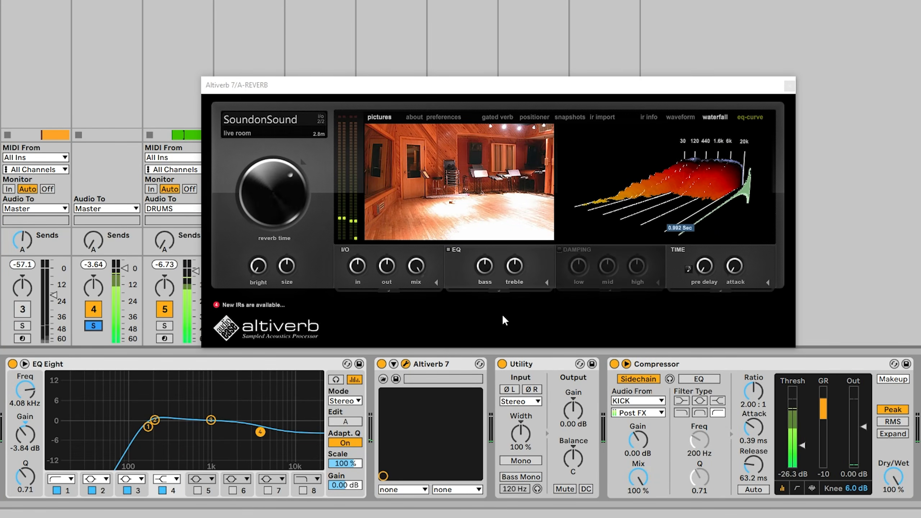
# Step: Lower the Utility gain on the A-REVERB return to -19.6 dB, and play the arrangement with the Serum patch
pyautogui.click(577, 412)
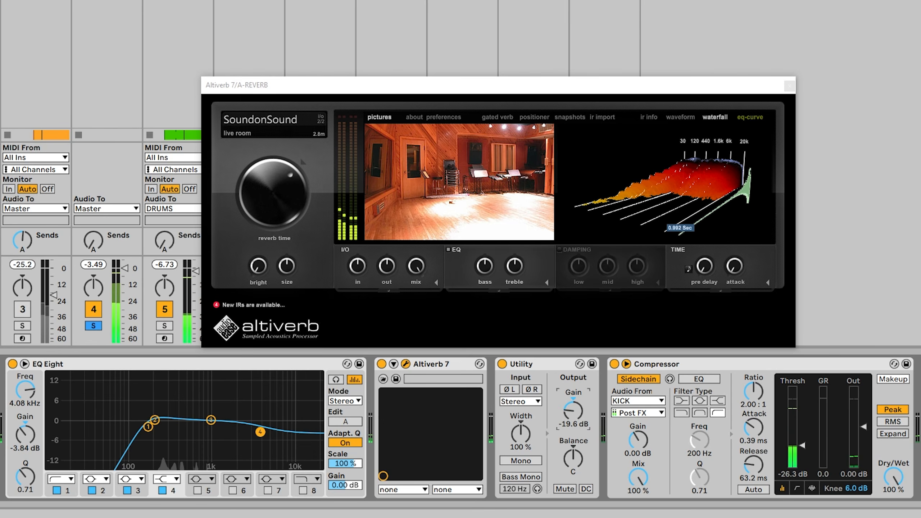
pyautogui.moveTo(577, 412); pyautogui.dragTo(500, 435)
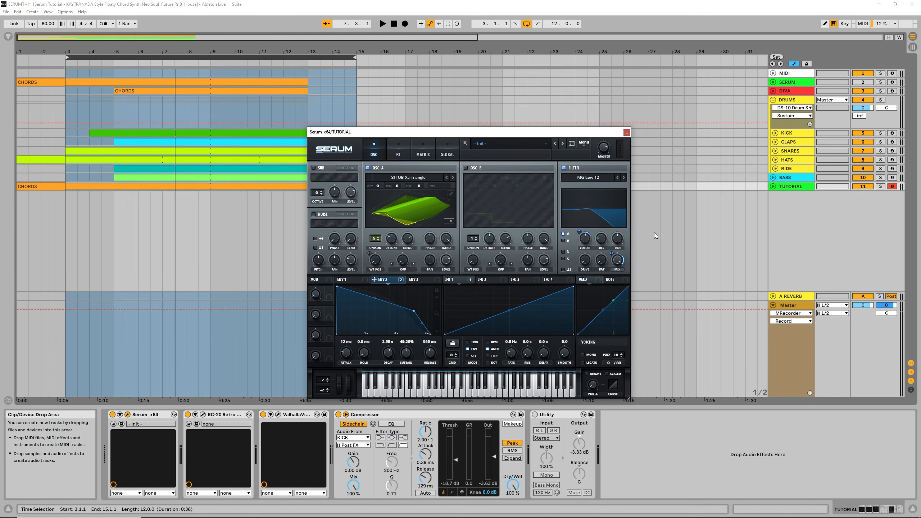
pyautogui.press('space')
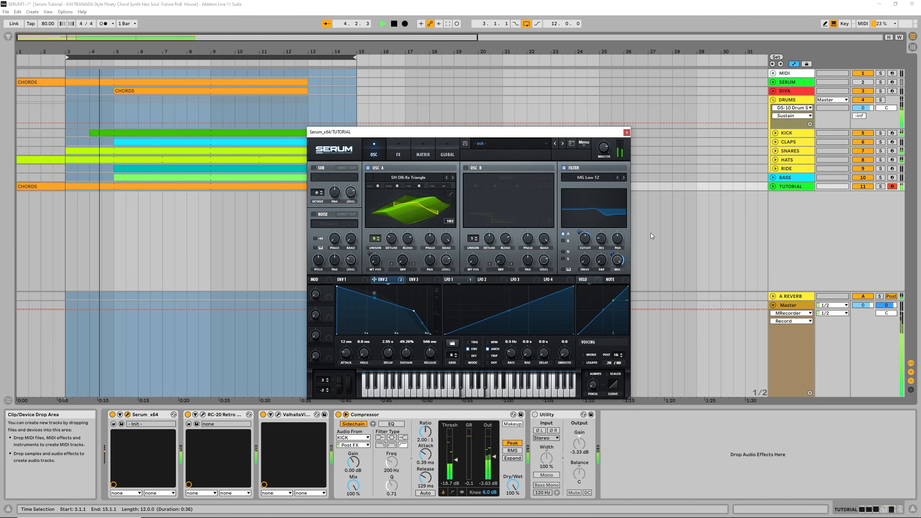